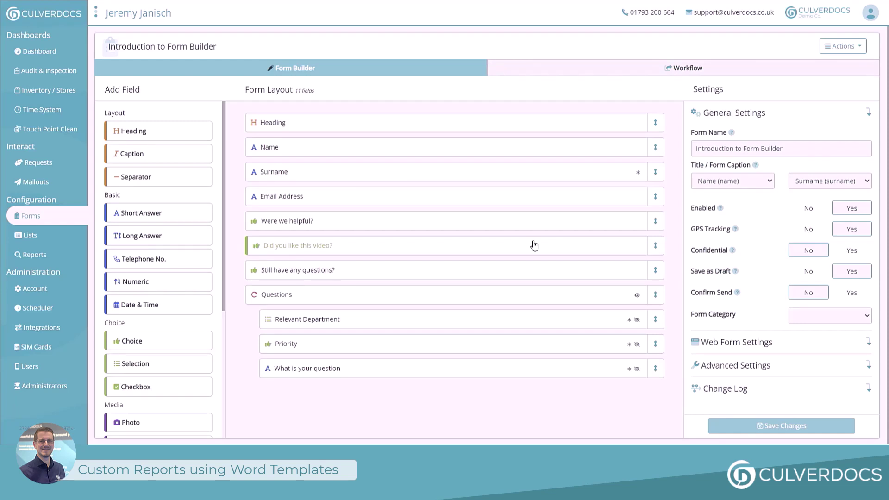
Check the Name field's data name and paste ${name} into the template's Name cell.
key("alt+Tab")
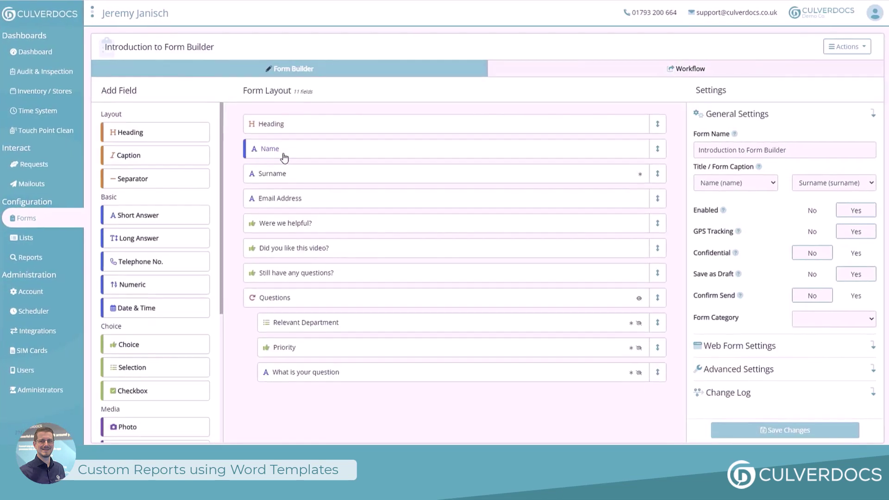
left_click(285, 149)
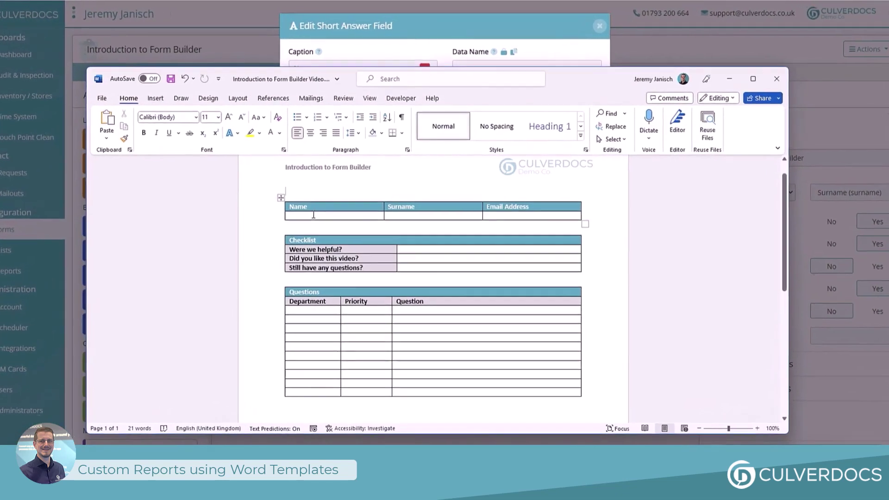
left_click(313, 216)
type("${name}")
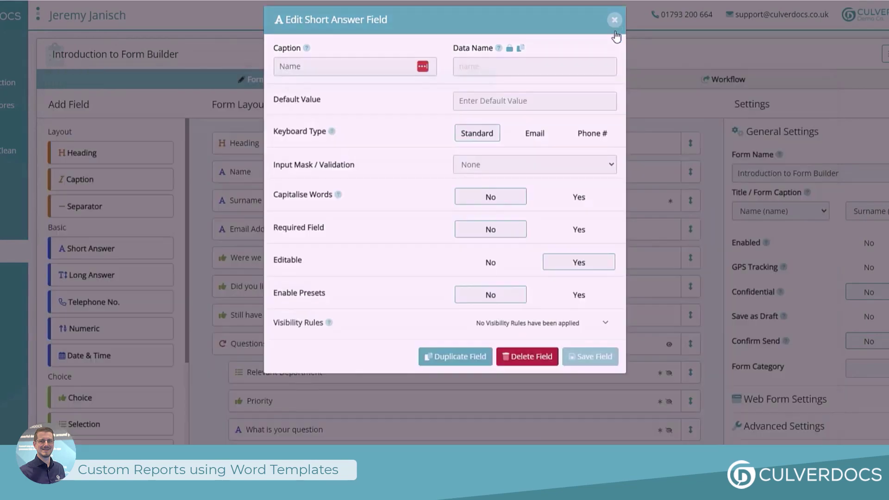
left_click(614, 29)
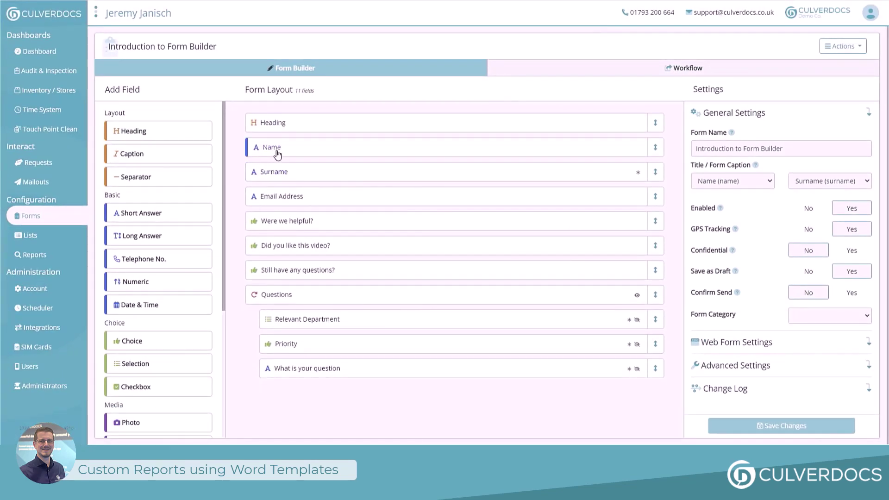
Copy the data names and paste ${surname} and ${email_address} into the template's Surname and Email Address cells.
right_click(287, 174)
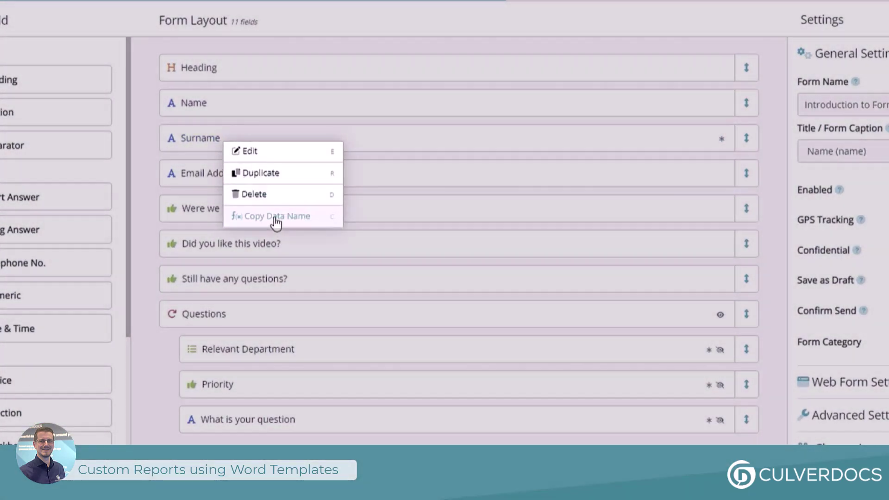
left_click(275, 218)
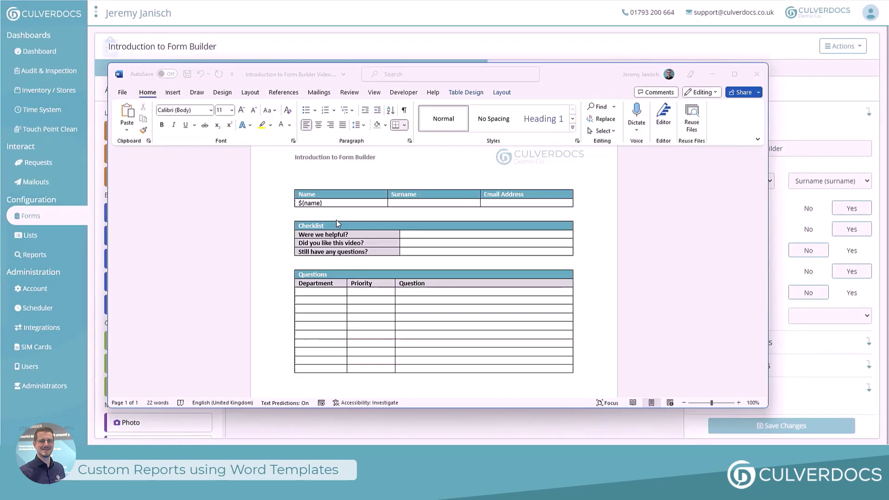
left_click(416, 204)
key("ctrl+v")
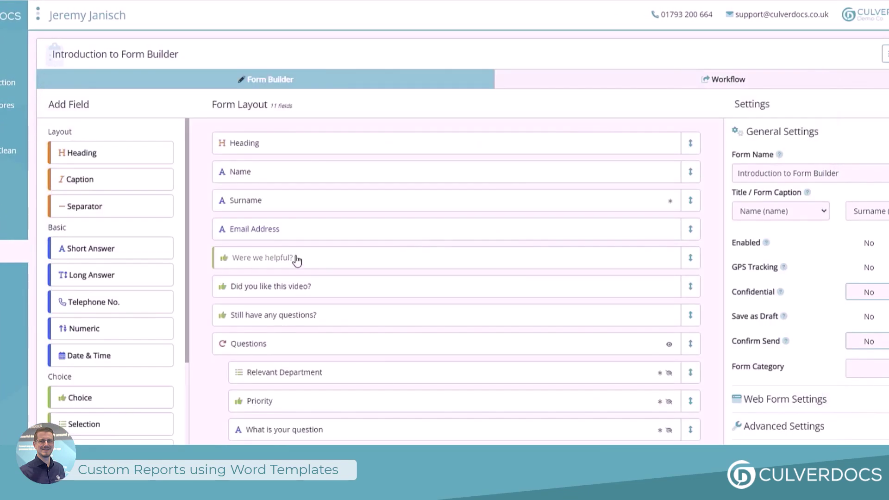
right_click(287, 234)
left_click(332, 292)
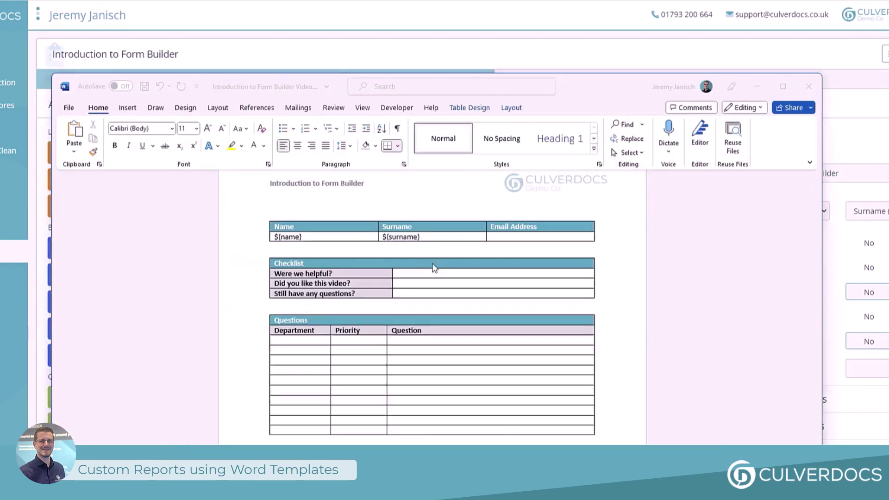
left_click(515, 237)
key("ctrl+v")
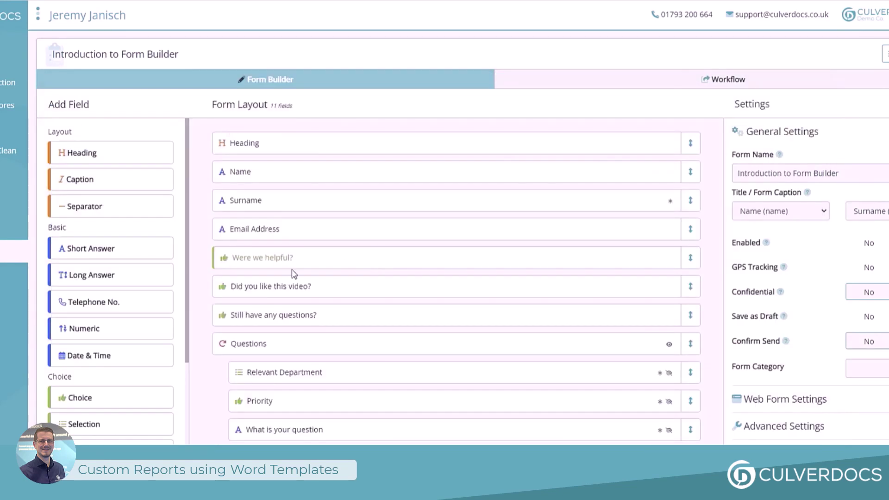
Paste the ${were} checklist placeholder and delete the extra empty Questions rows, leaving one.
right_click(292, 273)
left_click(332, 326)
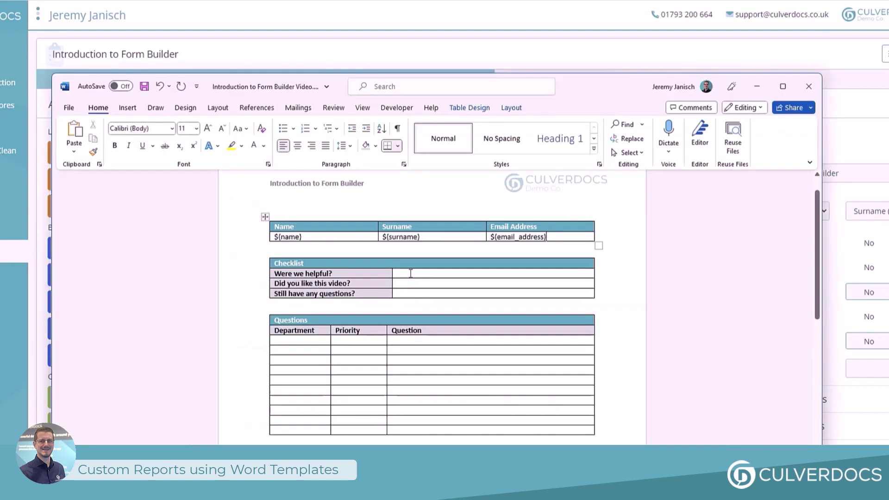
left_click(407, 273)
key("ctrl+v")
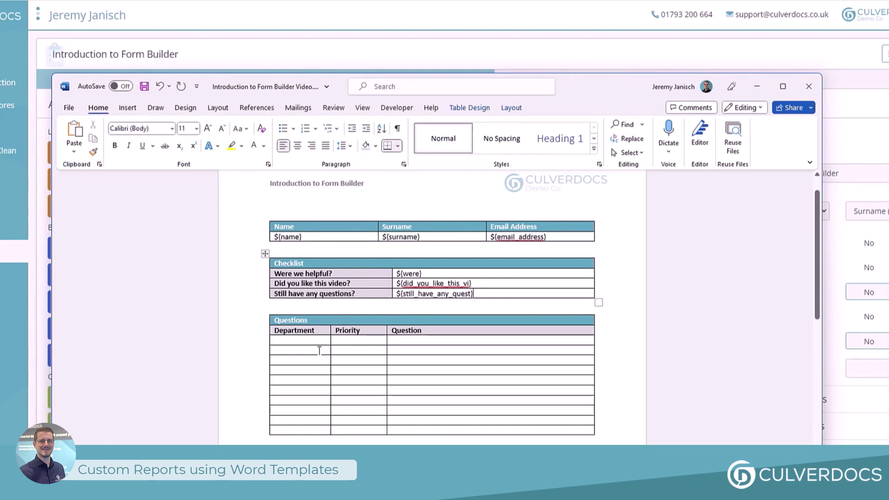
left_click_drag(319, 351, 435, 425)
key("BackSpace")
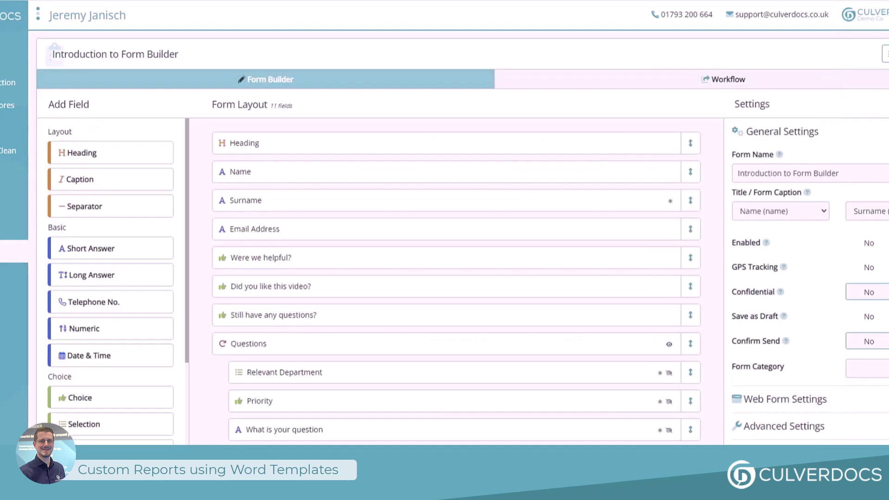
Paste ${questions.department} into the Questions row, then save the Word template.
right_click(316, 370)
left_click(349, 429)
key("alt+Tab")
key("ctrl+v")
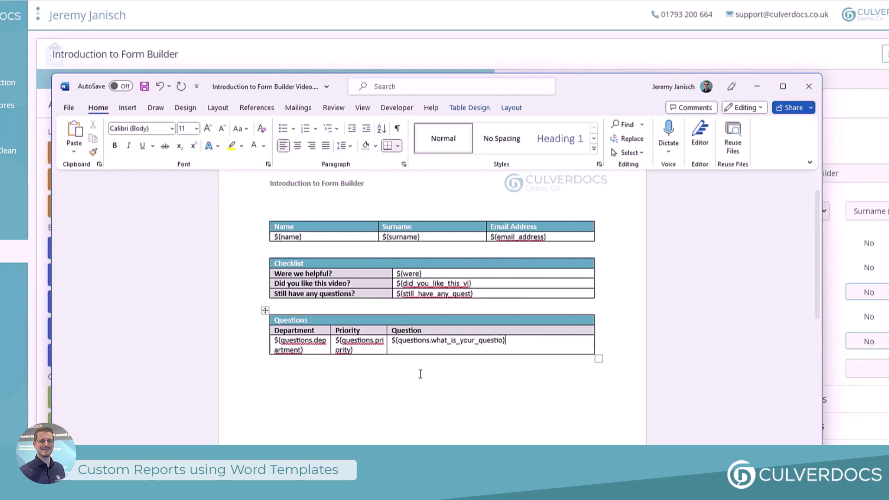
key("ctrl+s")
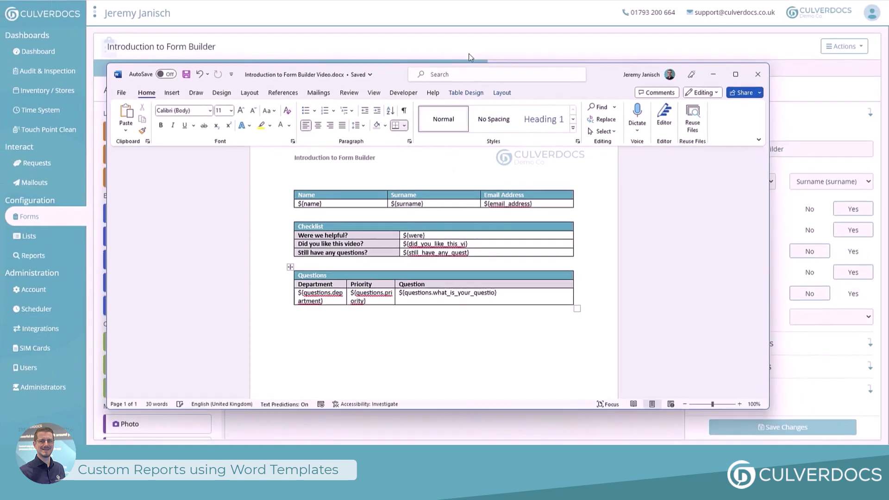
left_click(469, 57)
left_click(620, 74)
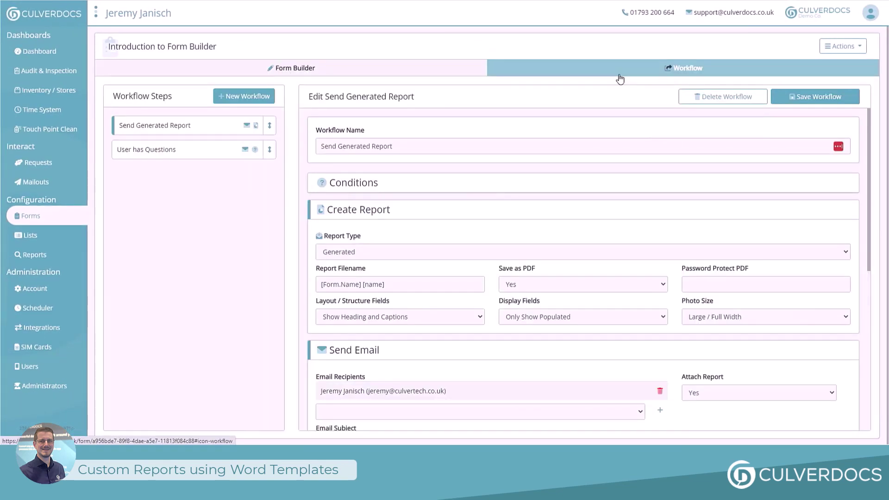
Rename the workflow to 'Send Word Report'.
double_click(344, 146)
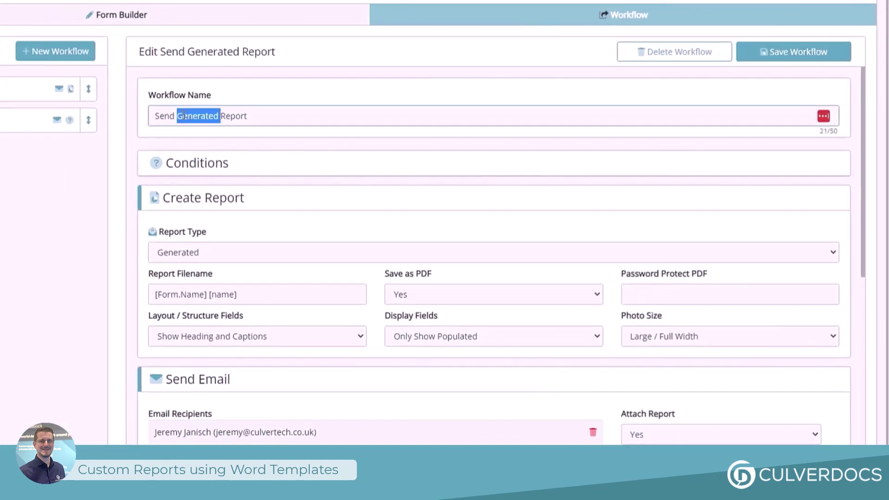
key("BackSpace")
type("Word")
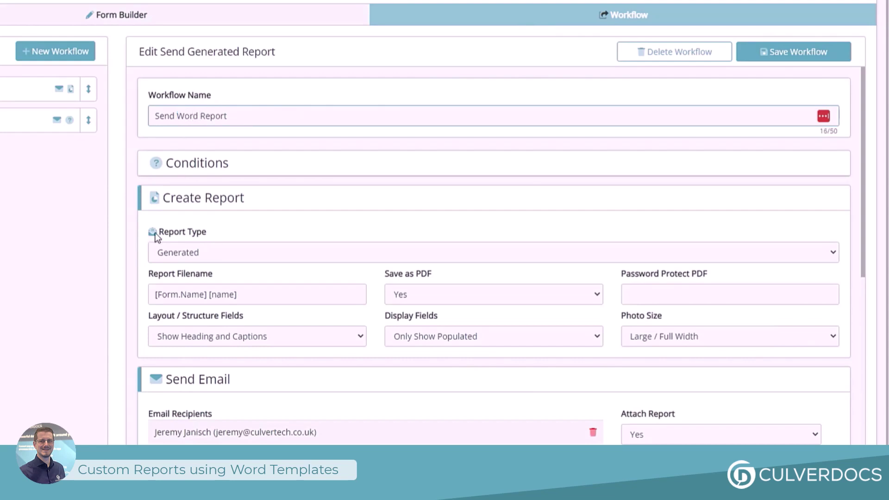
Set the report type to Custom with Introduction to Form Builder Video.docx and save the workflow.
left_click(183, 259)
left_click(171, 293)
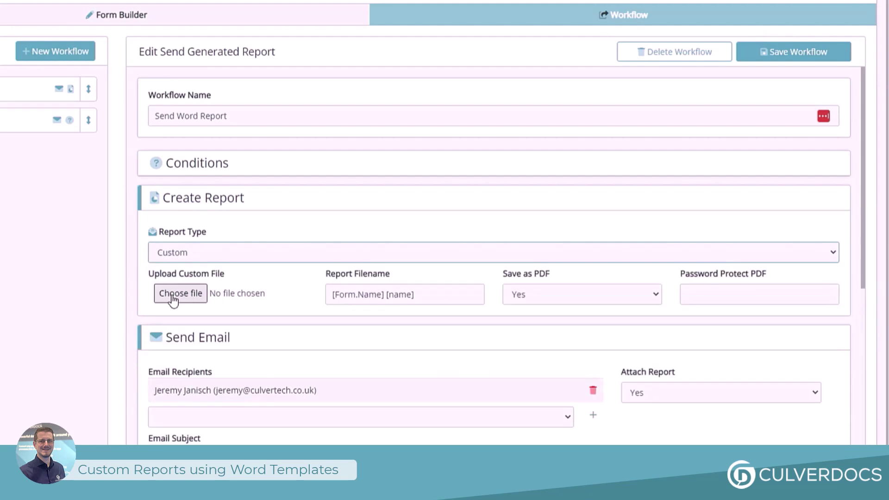
left_click(181, 294)
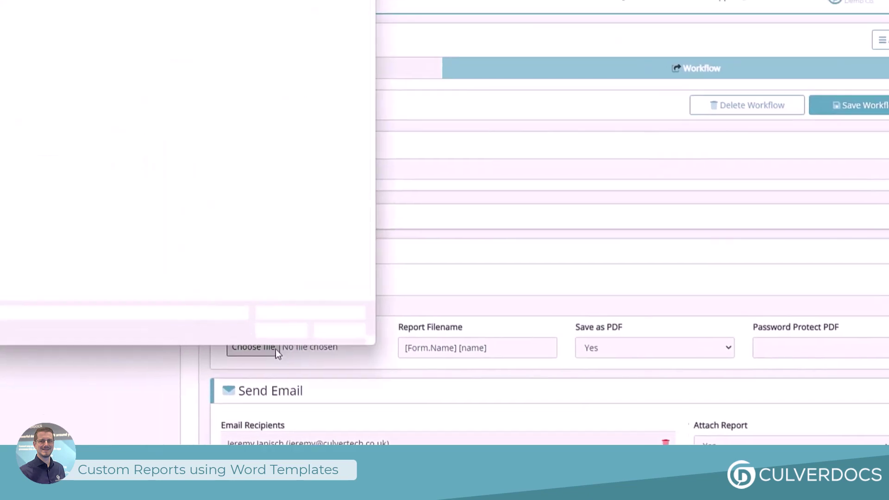
double_click(91, 55)
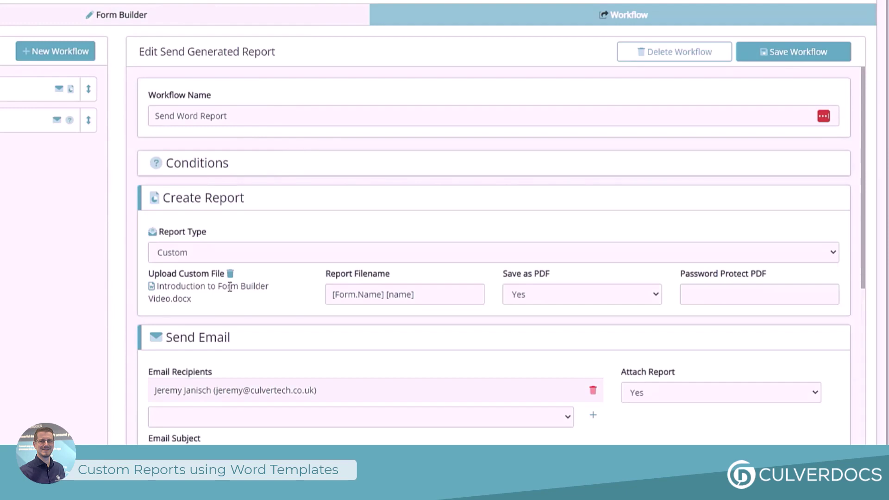
left_click(347, 297)
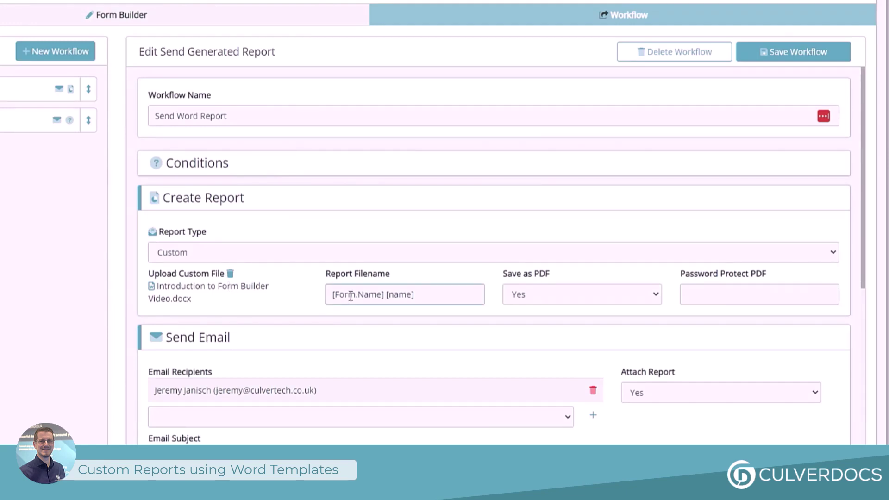
left_click(528, 299)
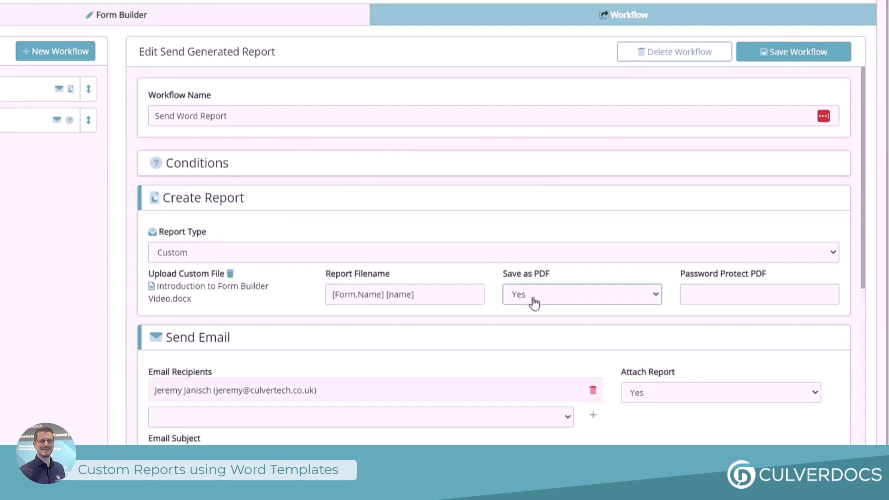
scroll(505, 299, "down", 1)
scroll(509, 287, "up", 1)
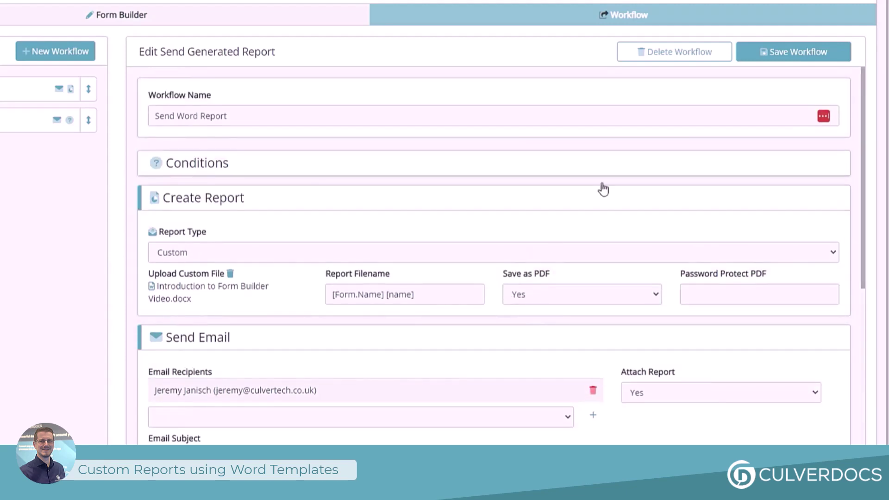
left_click(760, 58)
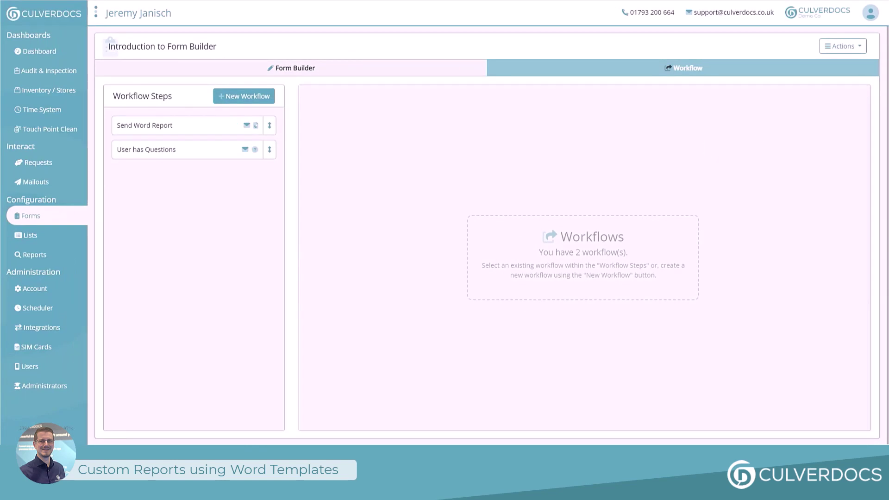
Review the filled Introduction to Form Builder form on the phone and send it.
left_click_drag(887, 65, 599, 2)
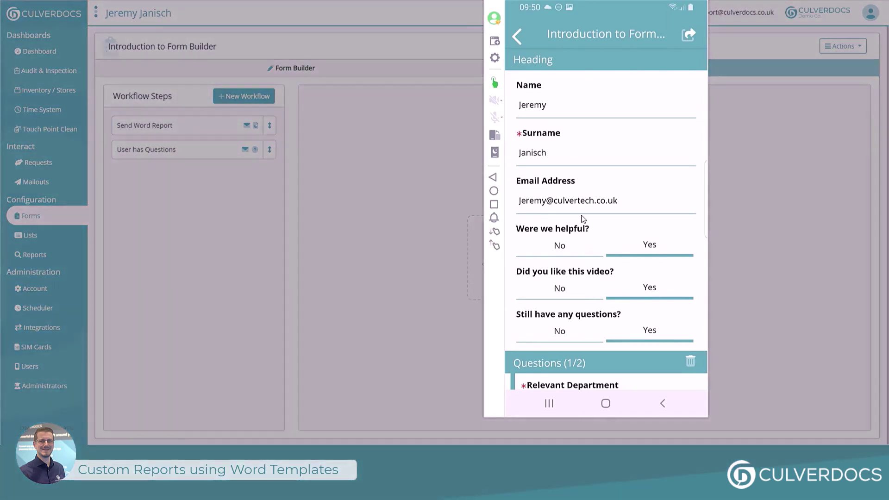
scroll(586, 229, "down", 5)
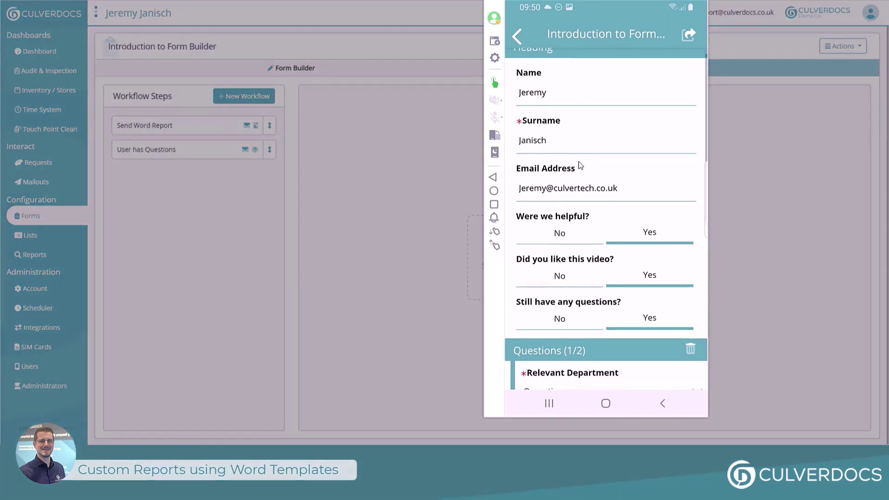
left_click_drag(593, 234, 588, 95)
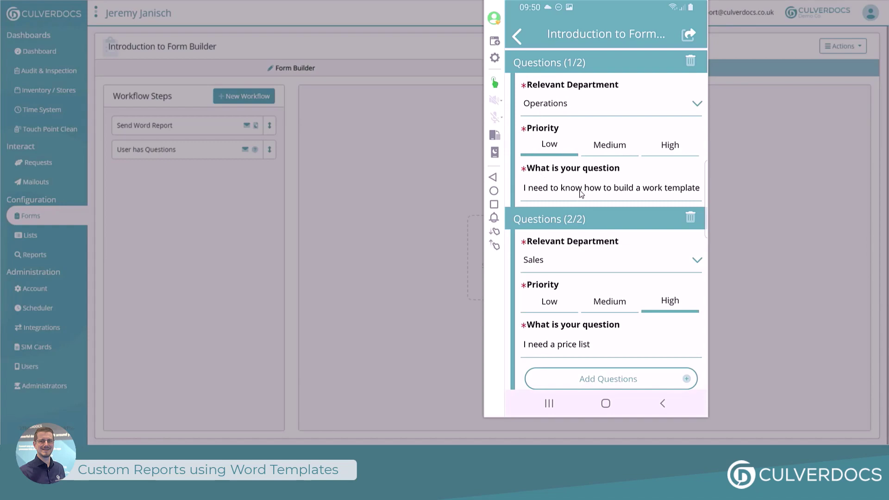
scroll(579, 224, "down", 1)
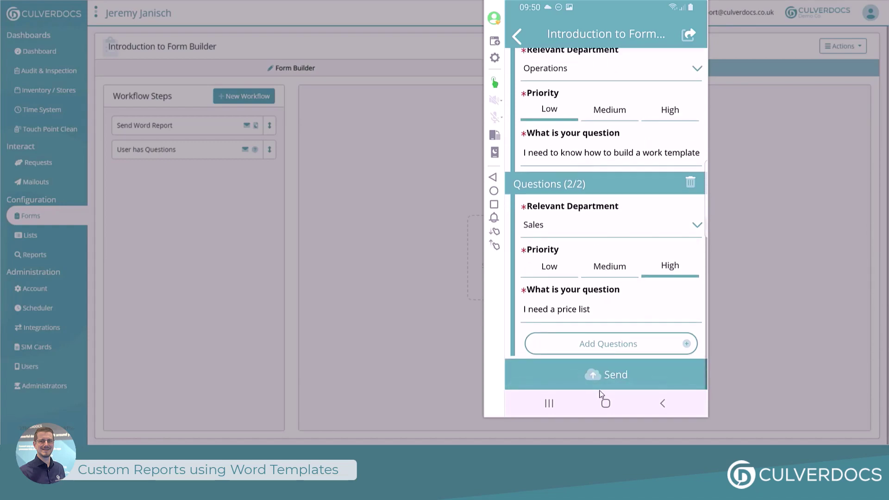
left_click(605, 376)
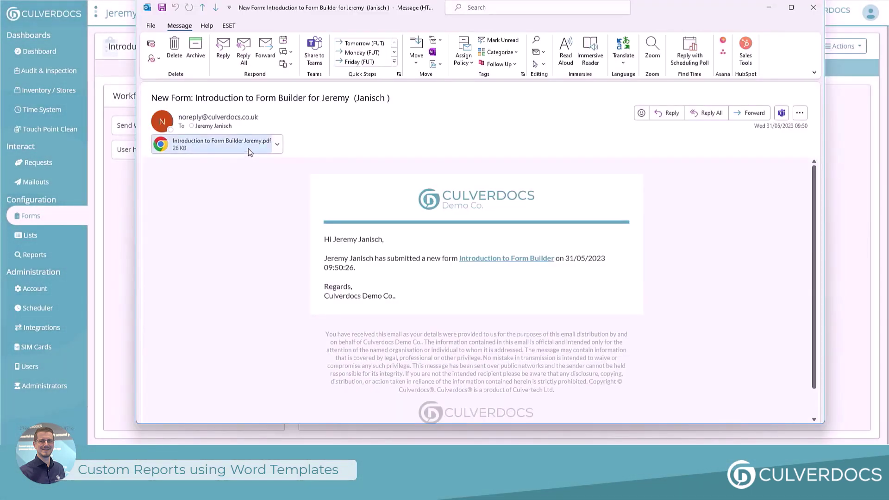
Open the PDF report attached to the submission email in Outlook.
double_click(243, 145)
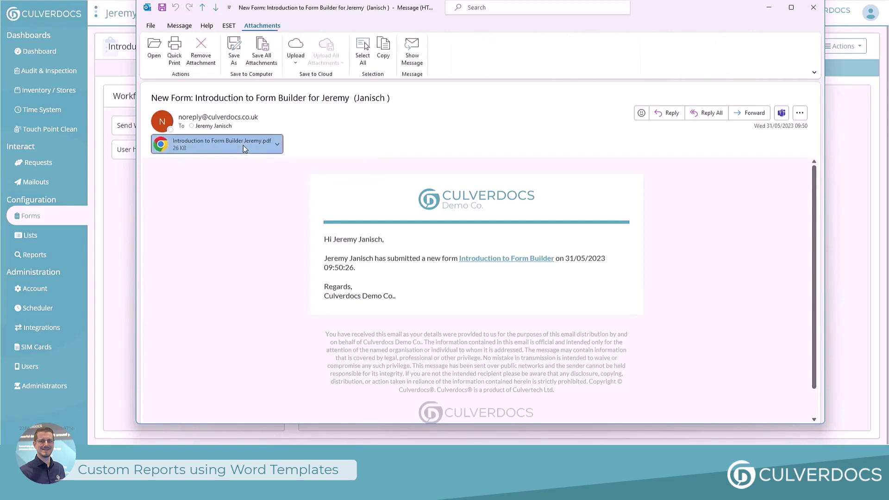
left_click(432, 240)
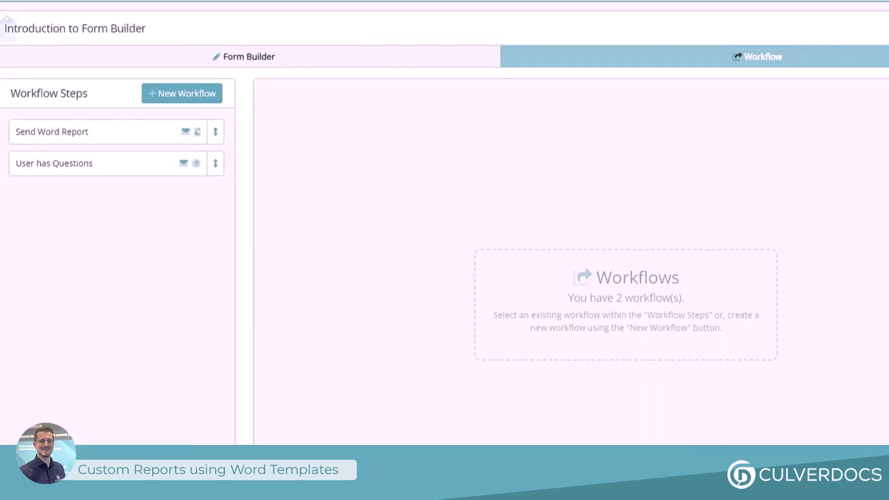
Add a Date & Time field captioned 'Date of Birth' below Email Address in the form.
left_click(295, 67)
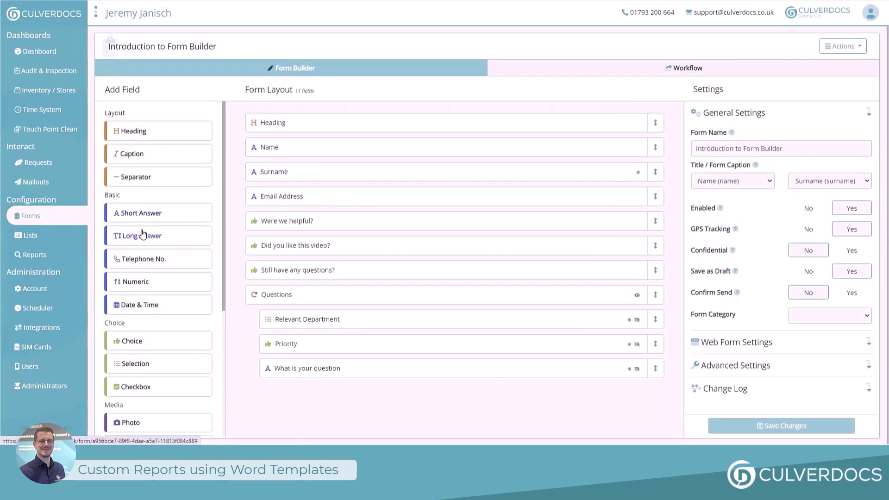
left_click_drag(135, 307, 318, 213)
type("Date of Birth")
left_click(606, 297)
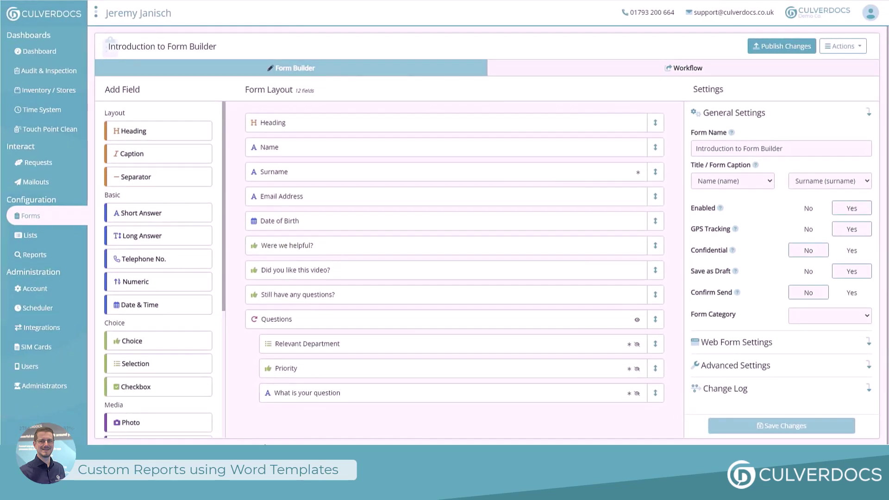
Add 'Date of Birth: ${date_of_birth}' above the Checklist table in the template and save it.
key("alt+Tab")
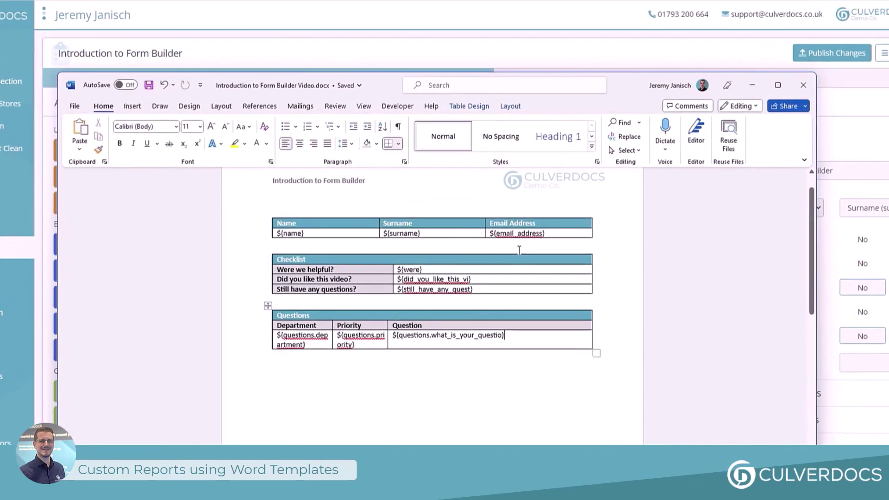
key("ctrl+z")
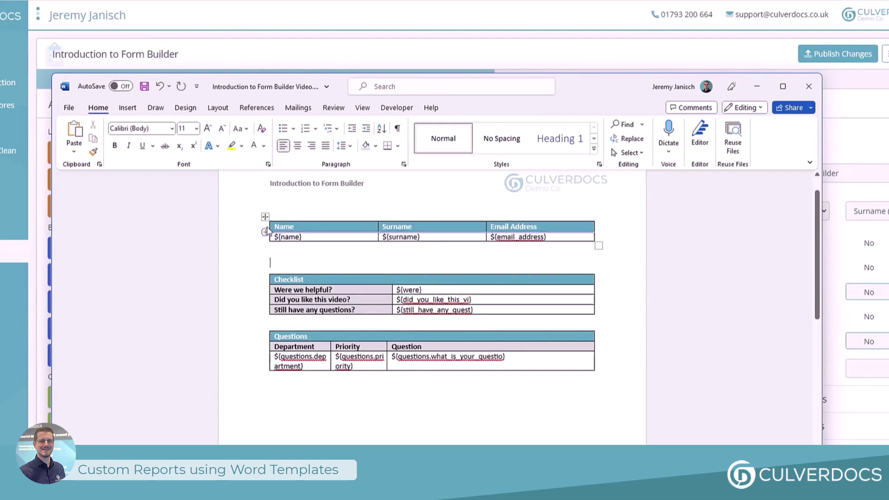
type("\\")
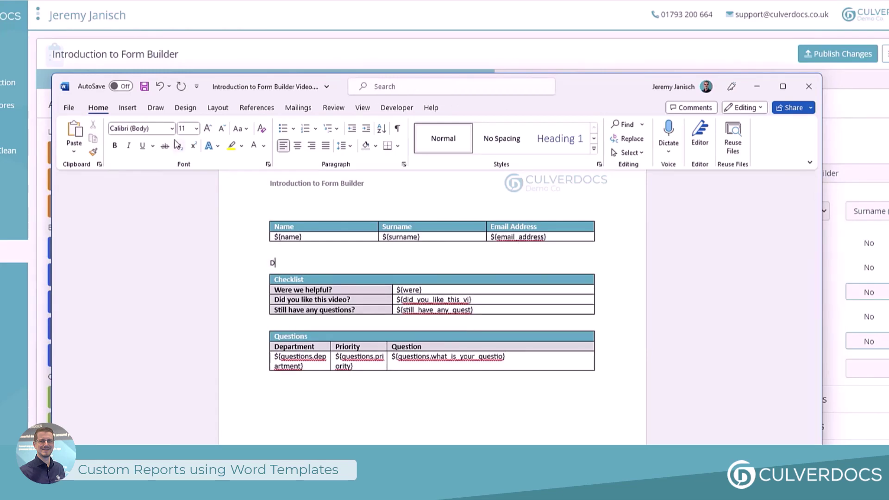
key("alt+Tab")
right_click(275, 259)
left_click(310, 319)
key("alt+Tab")
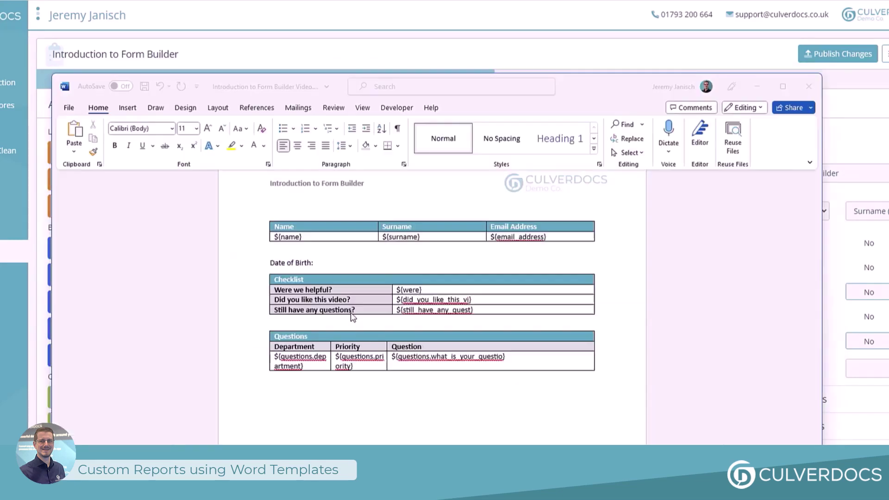
key("ctrl+v")
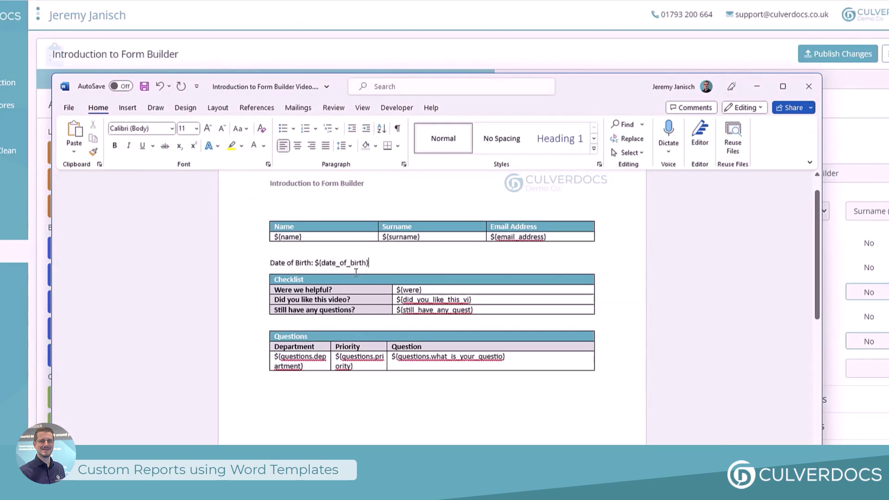
key("ctrl+s")
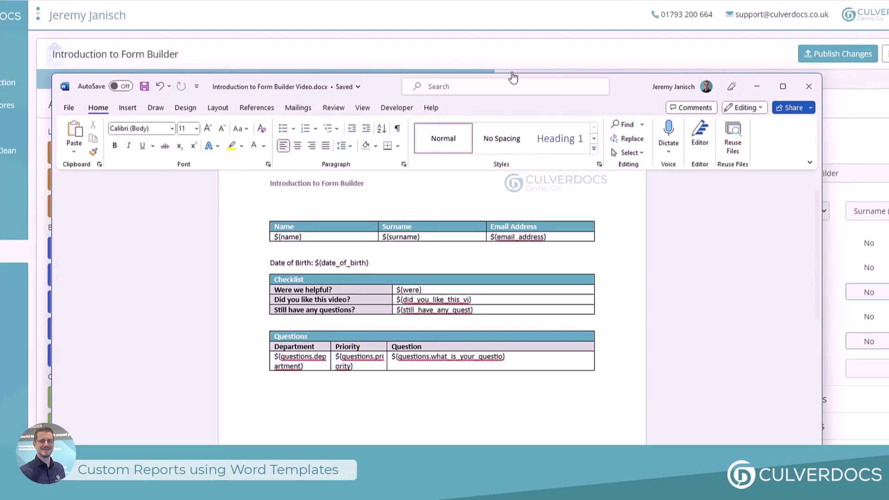
left_click(498, 51)
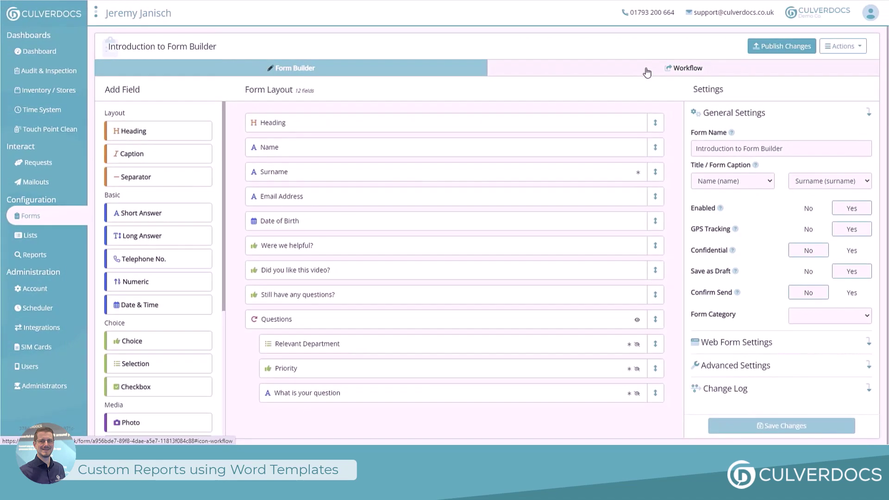
Delete Send Word Report's old custom file, upload the updated Introduction to Form Builder Video.docx, and save.
left_click(654, 75)
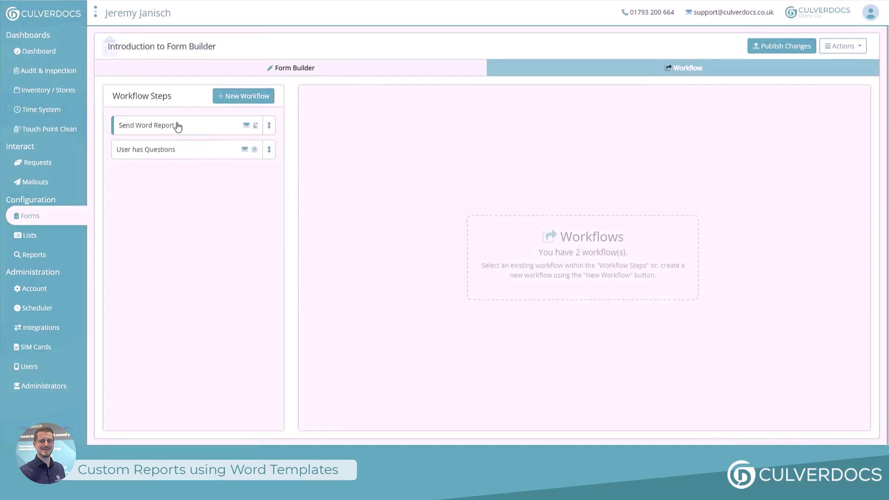
left_click(179, 126)
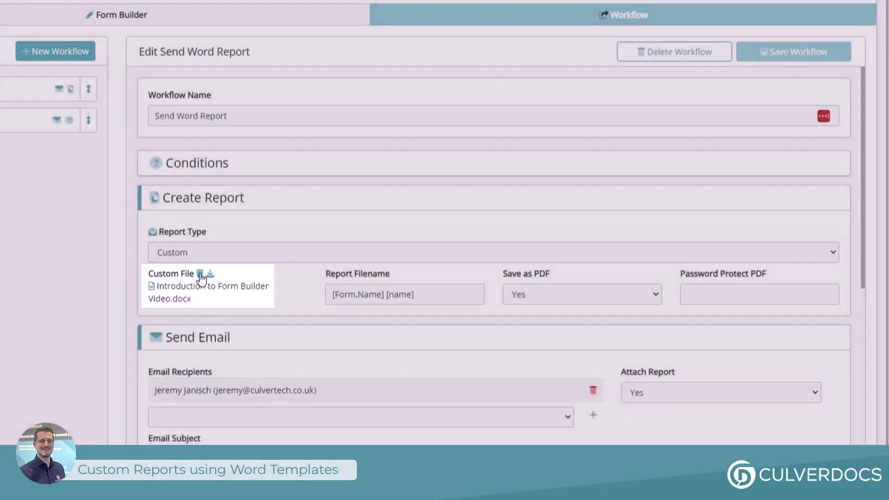
left_click(199, 274)
left_click(353, 261)
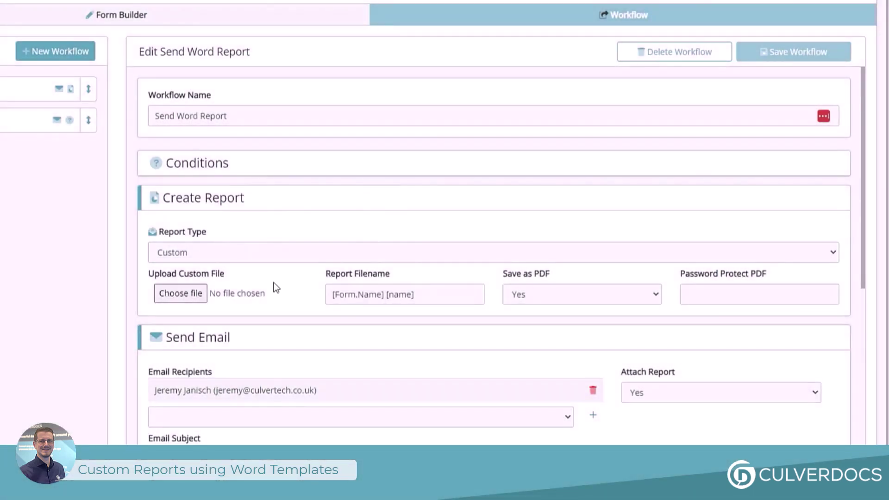
left_click(196, 293)
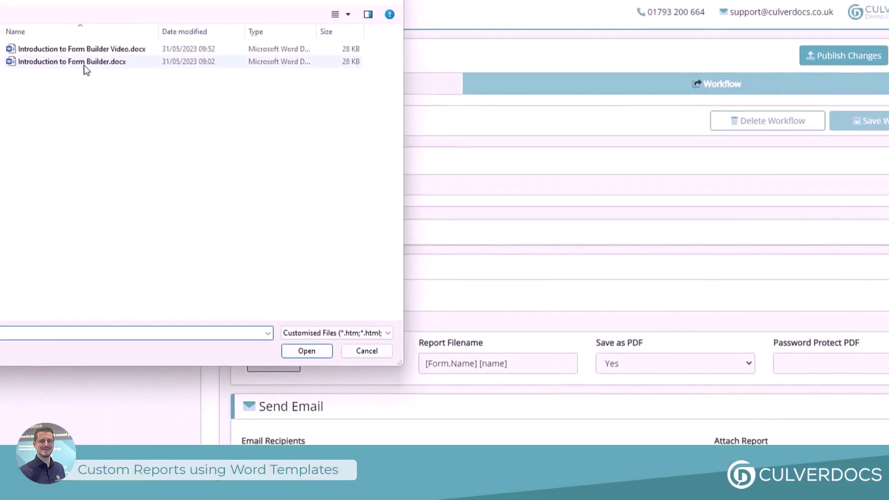
double_click(85, 55)
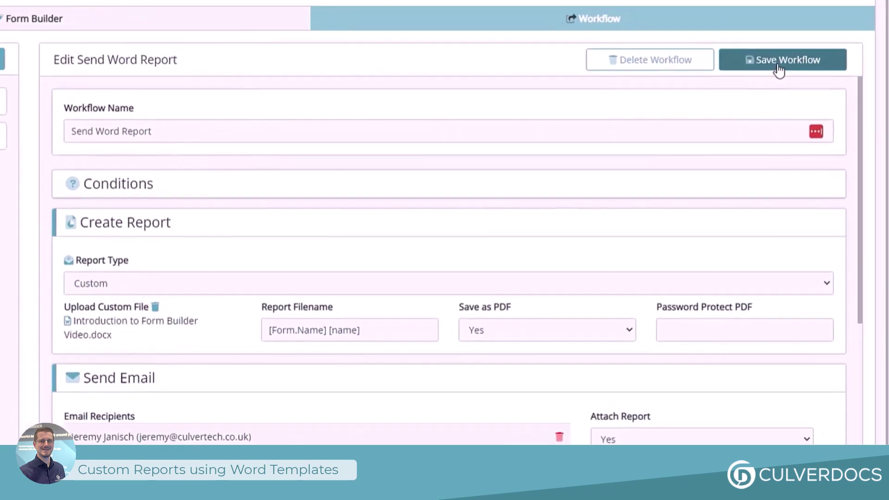
left_click(766, 72)
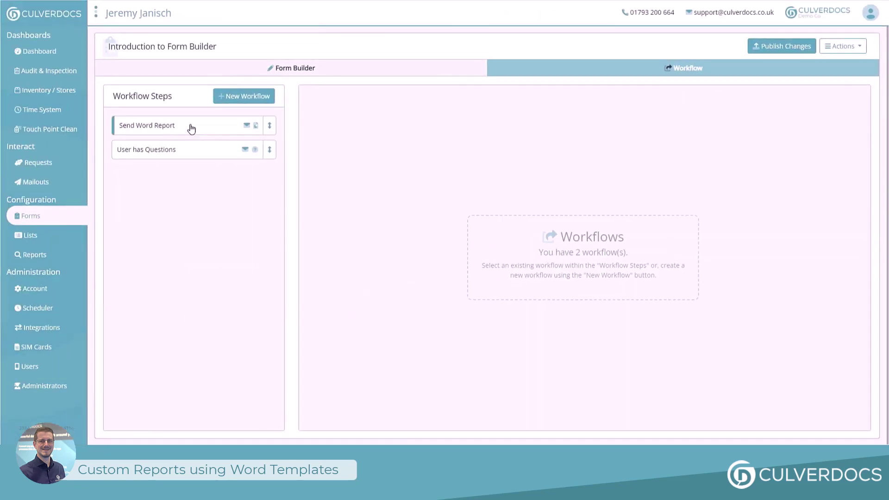
left_click(191, 129)
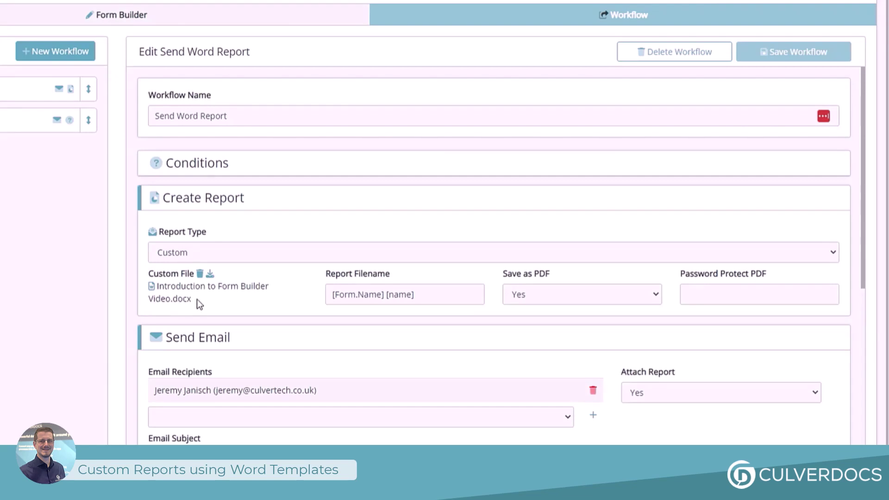
Download the Introduction to Form Builder Video.docx custom template from the Send Word Report workflow.
left_click(211, 276)
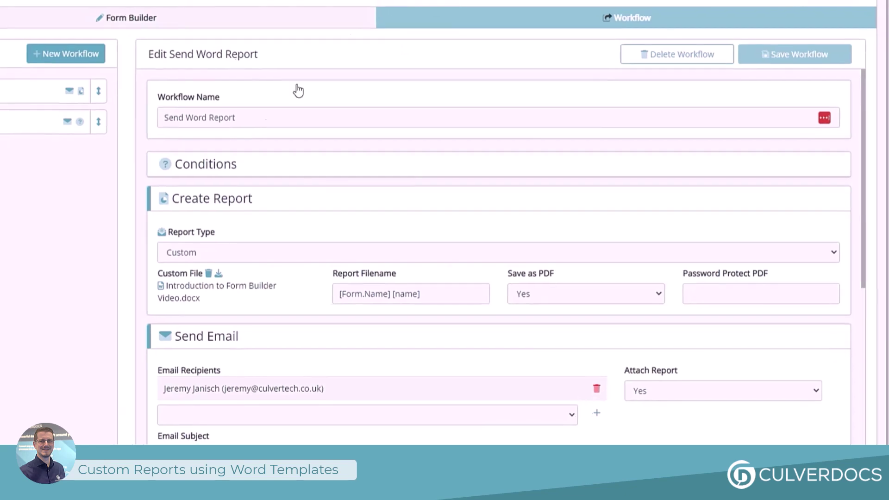